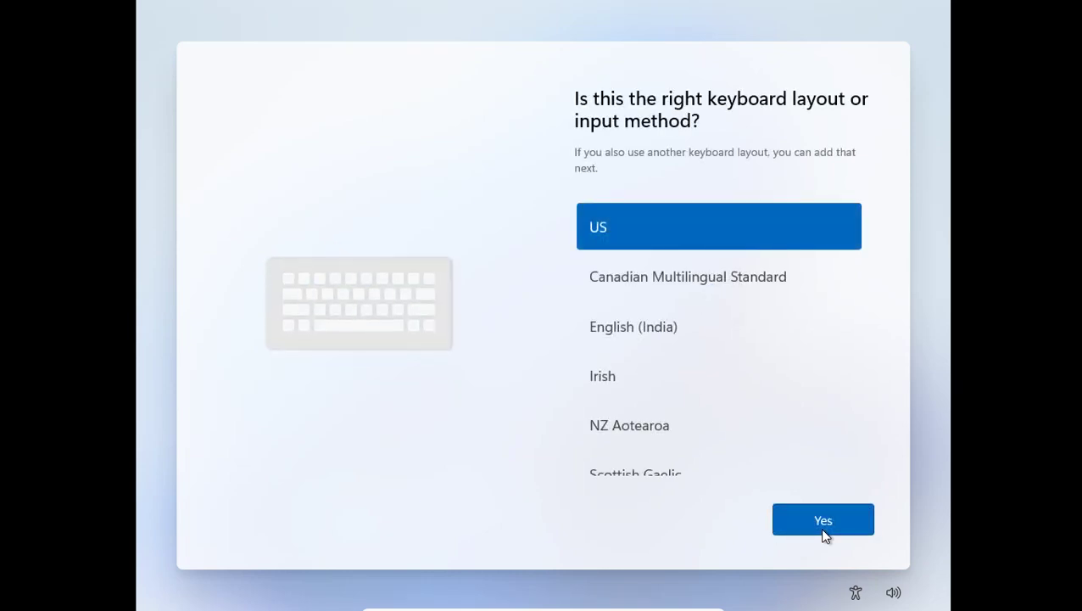
- Accept the US keyboard layout and skip naming the device
click(822, 530)
click(822, 530)
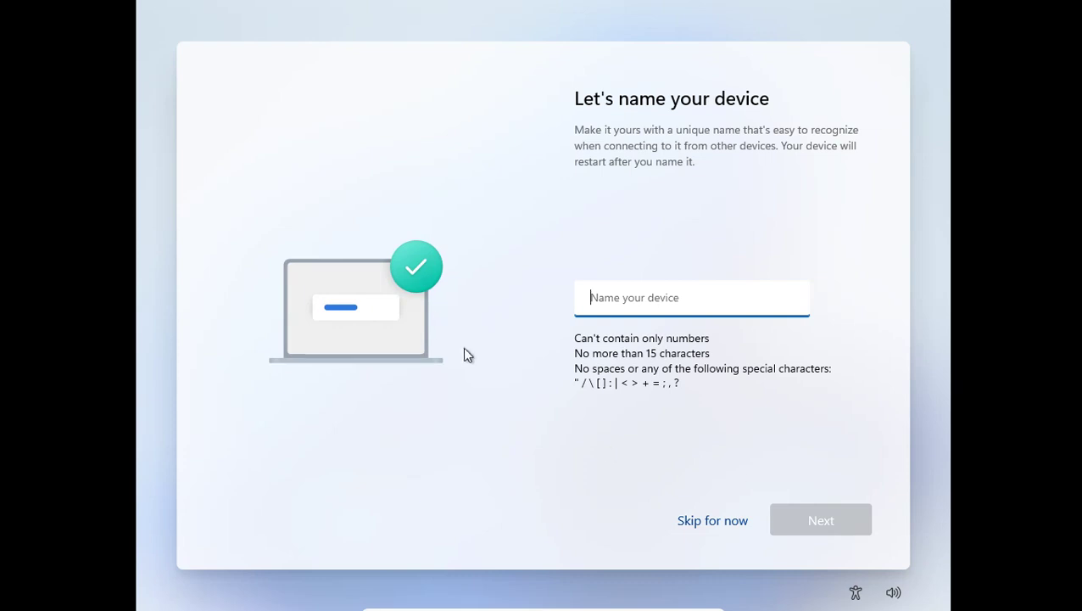
click(719, 522)
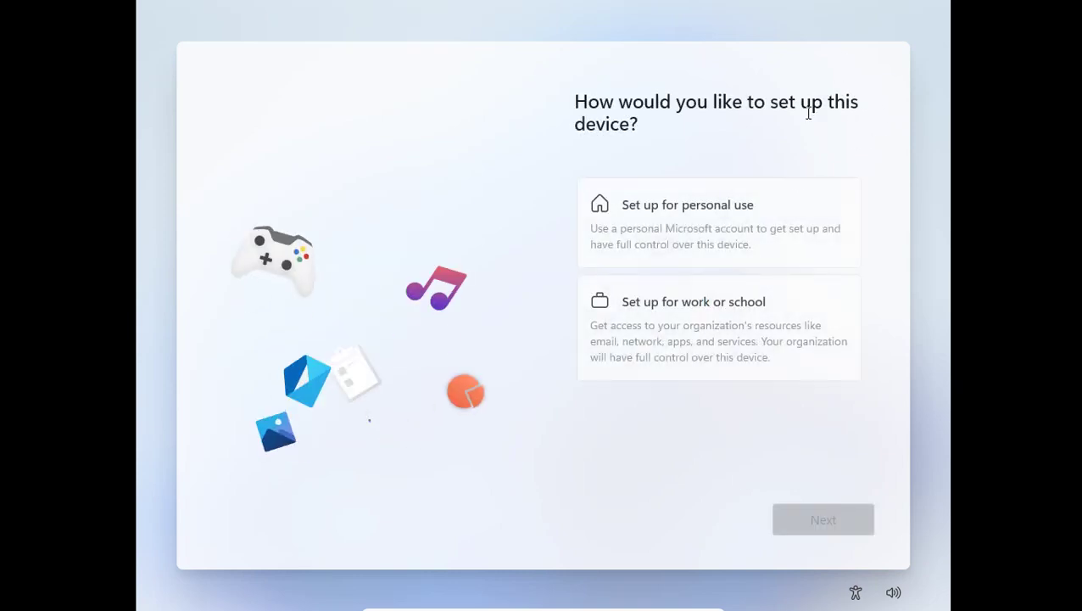
- Set up the device for personal use with an offline account, skipping the Microsoft account sign-in
click(809, 200)
click(846, 513)
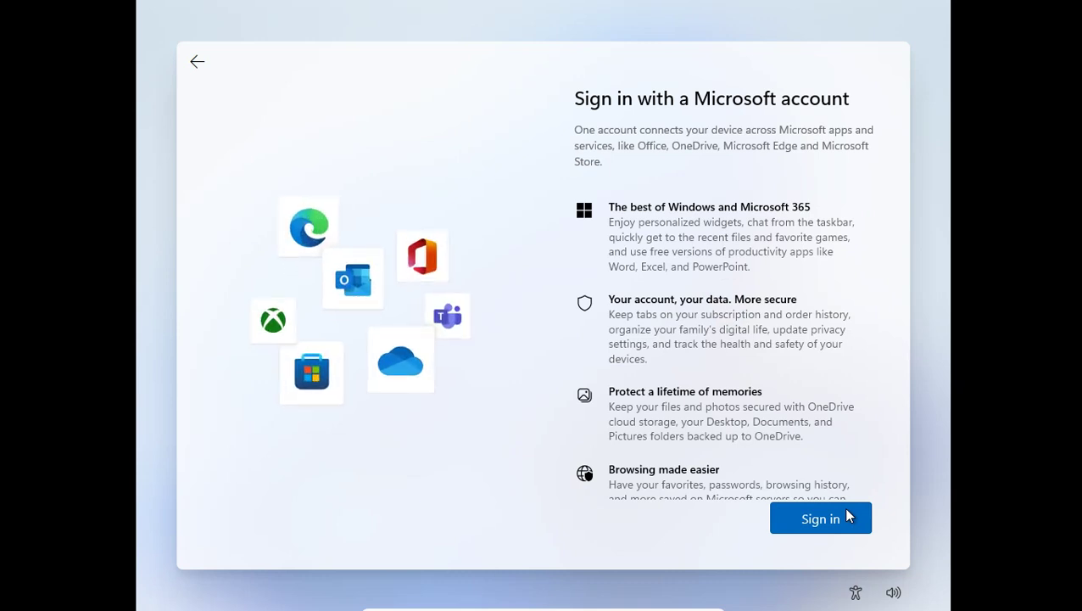
click(848, 515)
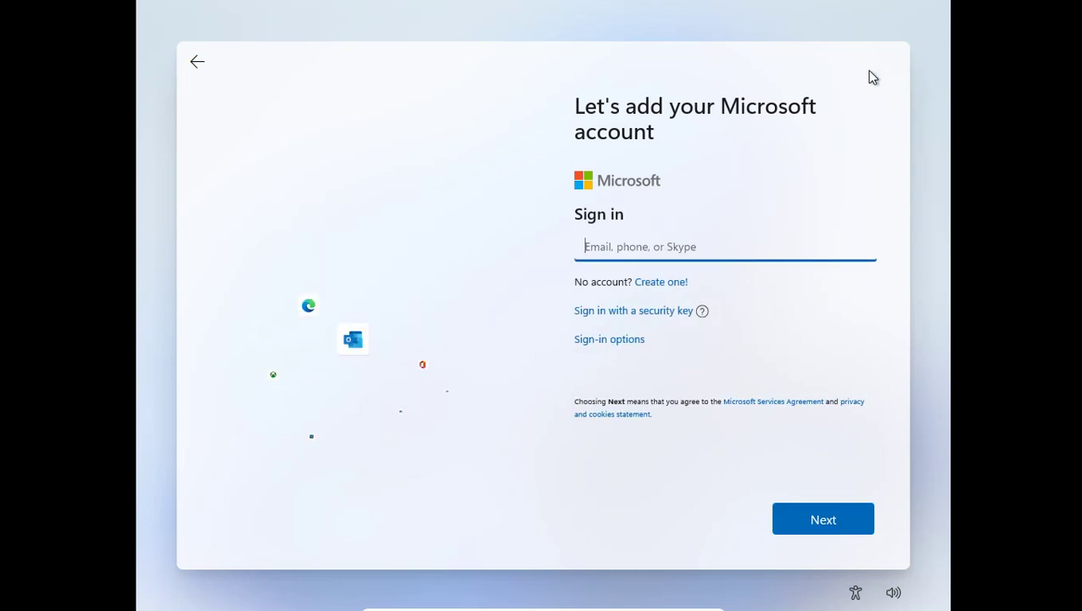
click(582, 342)
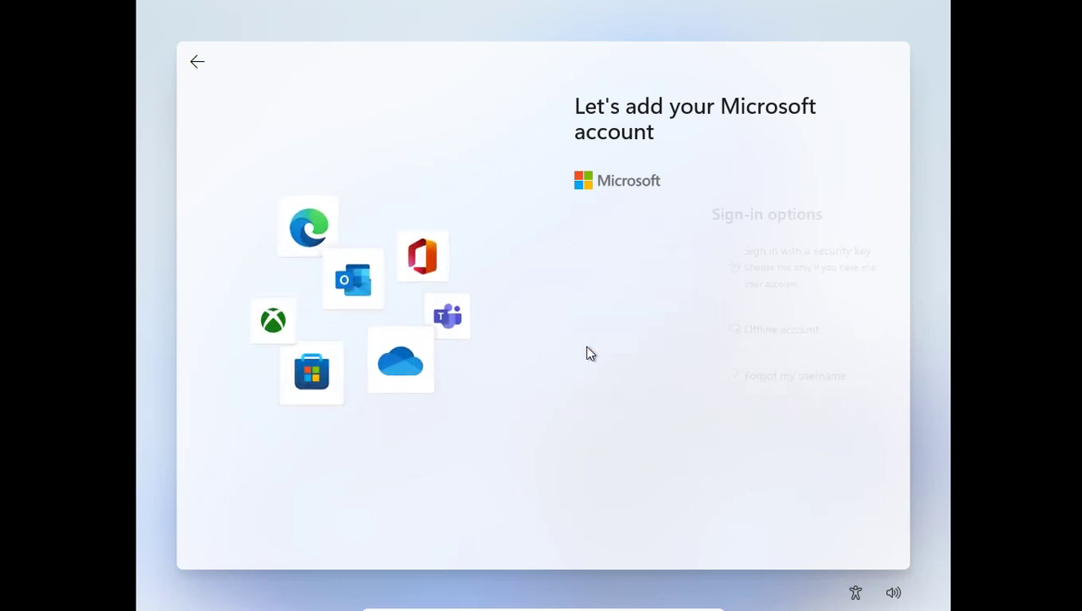
click(619, 331)
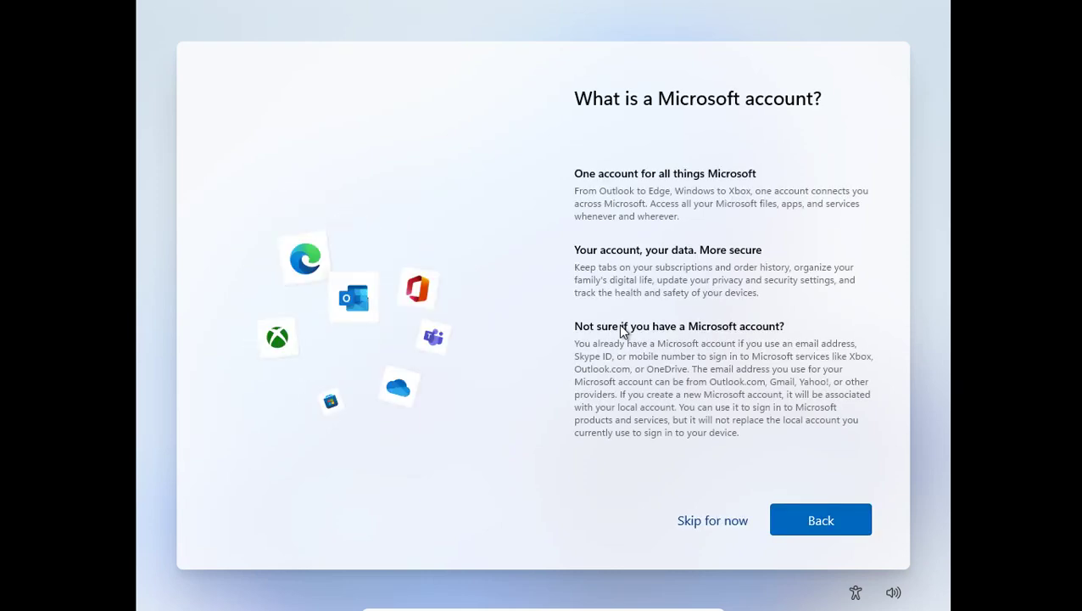
click(672, 522)
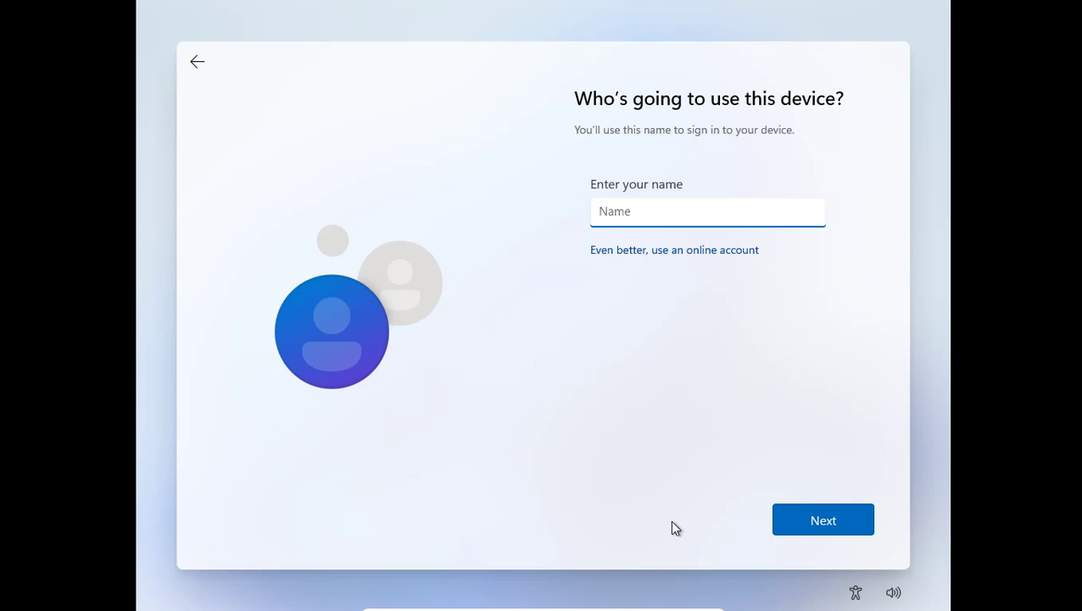
- Create the local user with a name and a blank password, and accept the default privacy settings
text(vi)
key(Return)
key(Return)
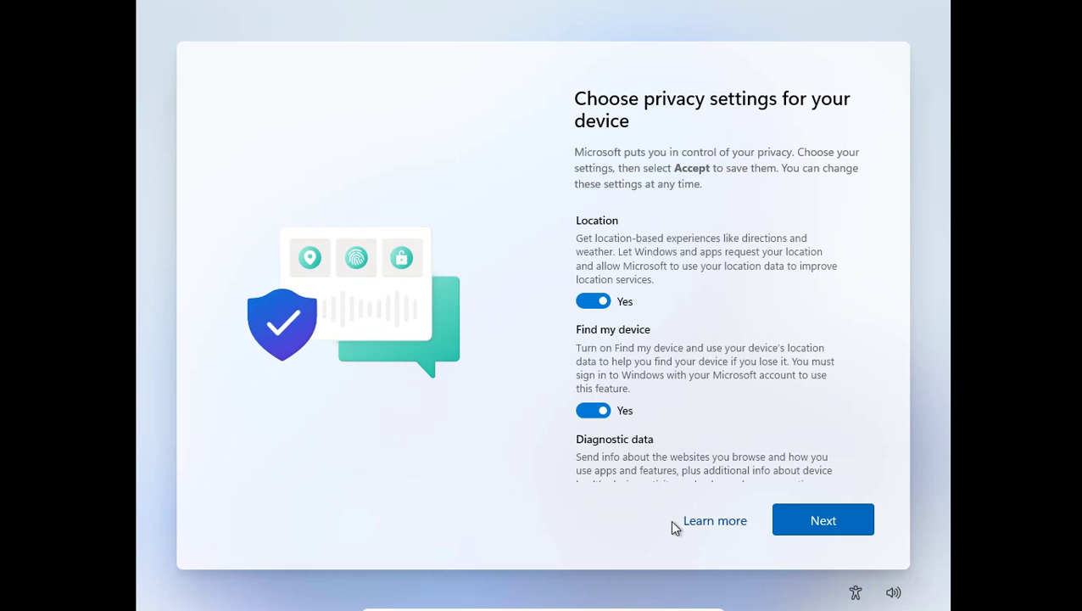
scroll(839, 399, down, 10)
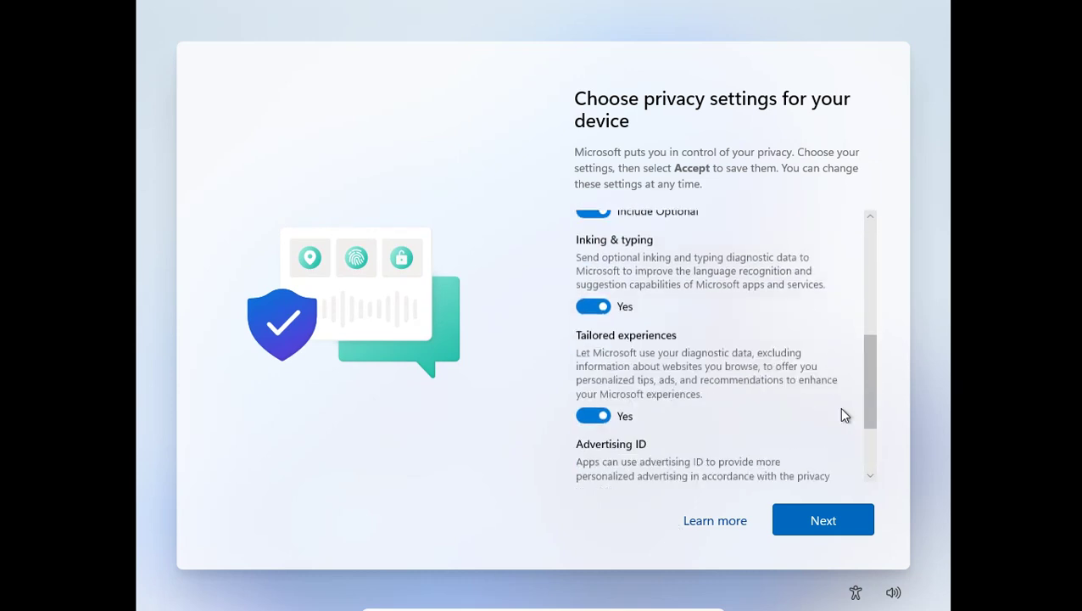
click(841, 505)
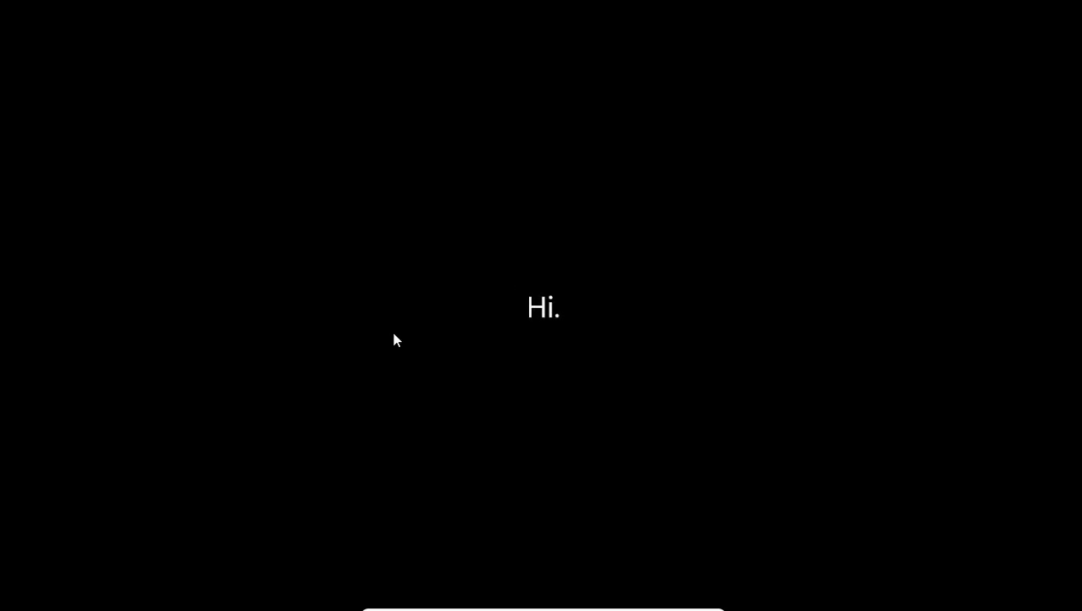
click(550, 602)
click(479, 270)
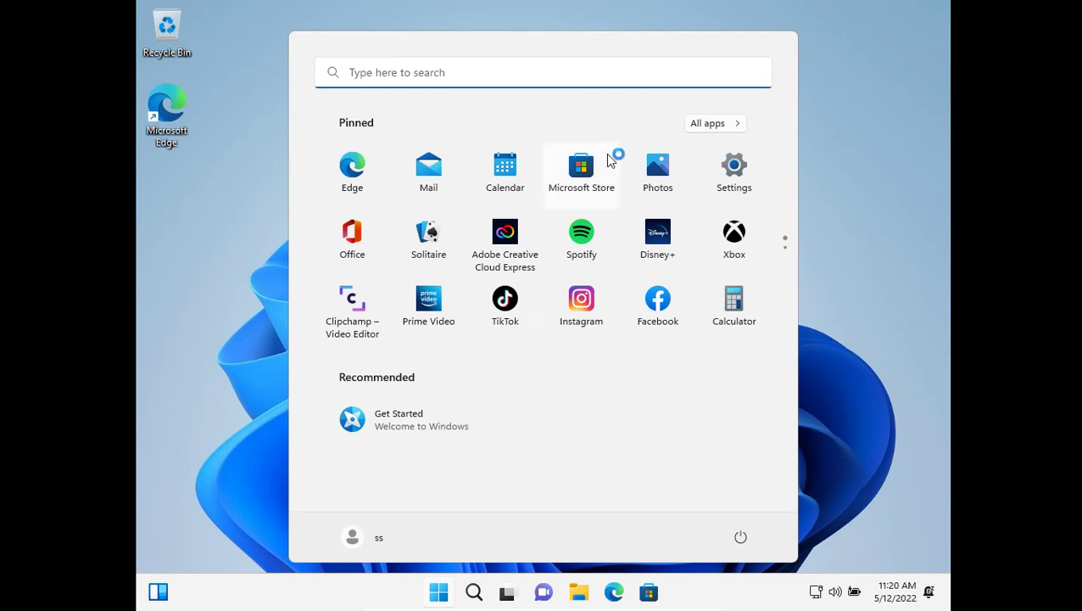
click(443, 590)
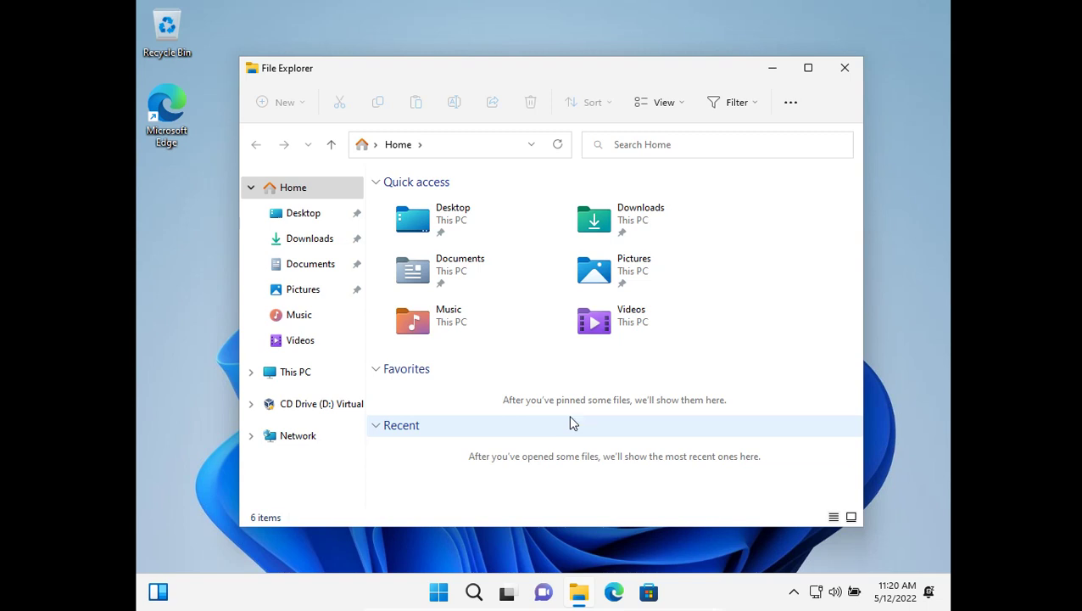
- Launch VBoxWindowsAdditions from the Guest Additions CD drive with permission to make changes, and close the file window
click(326, 404)
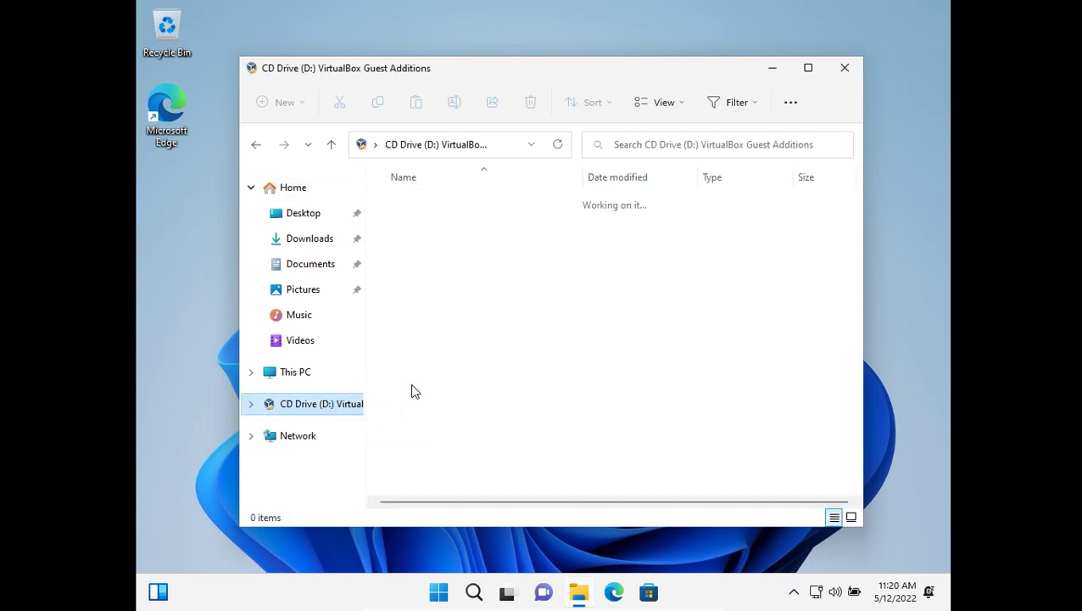
scroll(410, 383, down, 1)
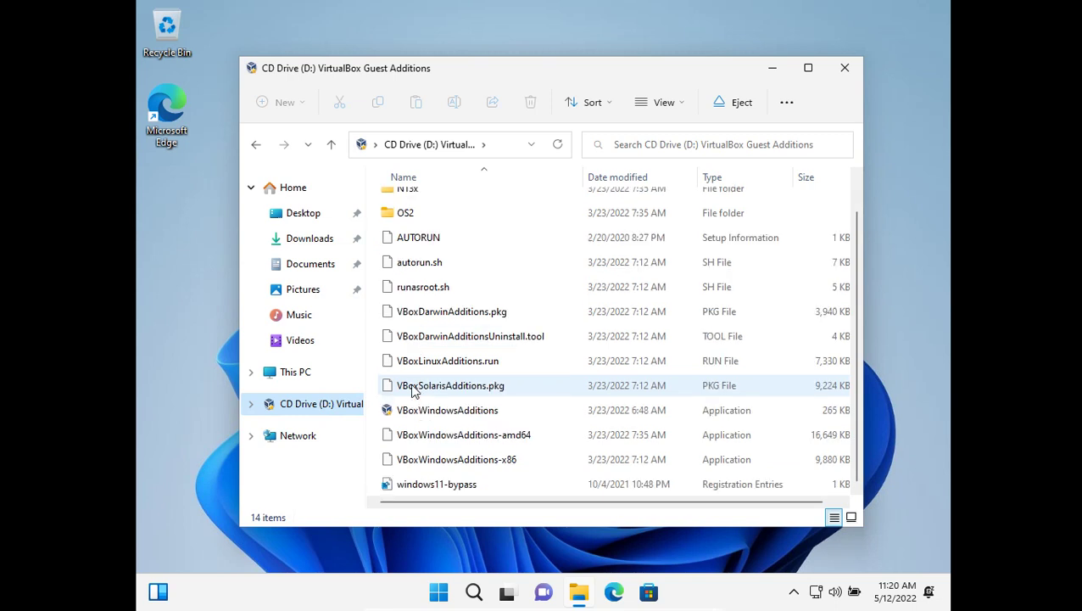
double_click(447, 409)
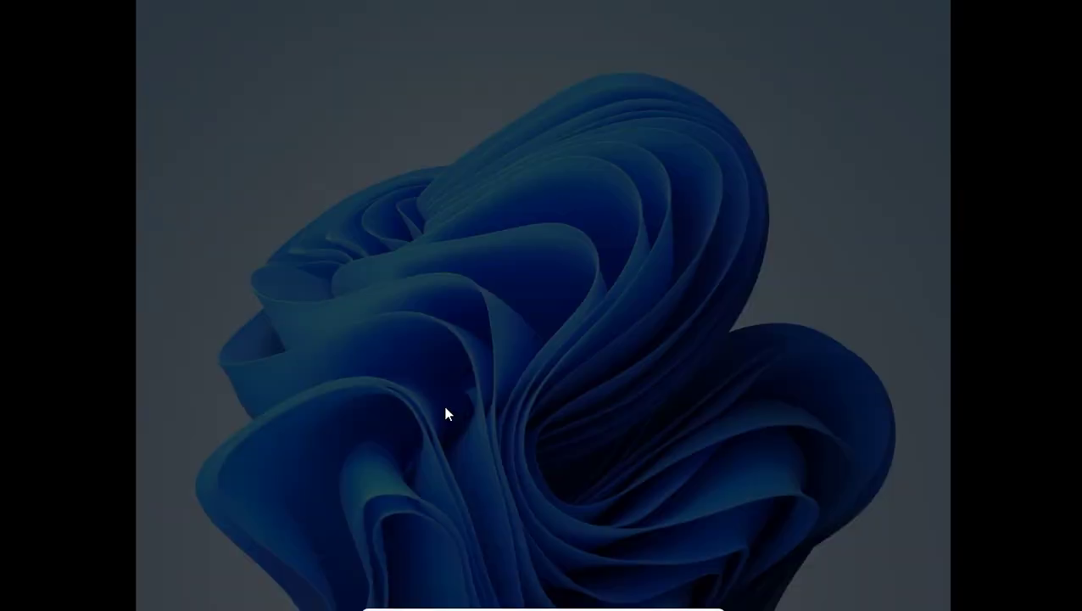
click(447, 427)
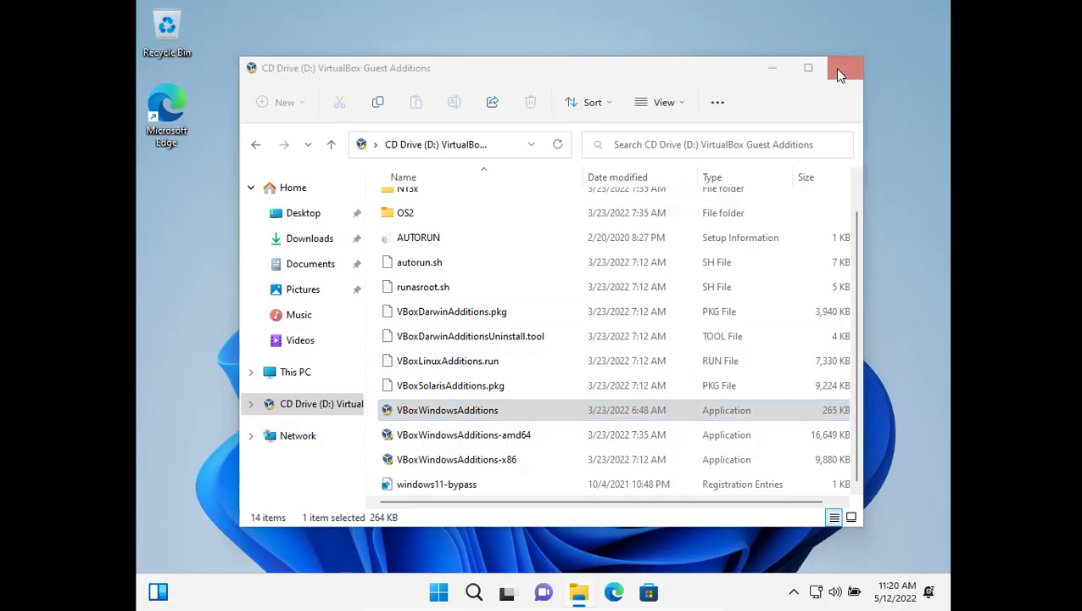
click(844, 68)
- Install VirtualBox Guest Additions 6.1.34 with the default options and reboot Windows immediately to complete it
click(633, 422)
click(633, 422)
click(634, 422)
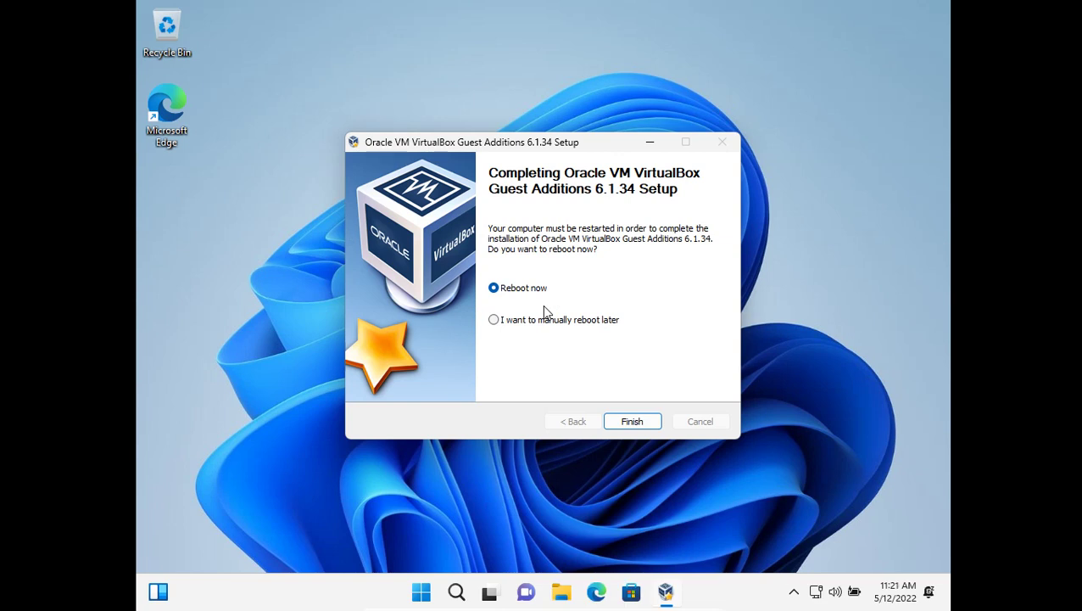
key(Return)
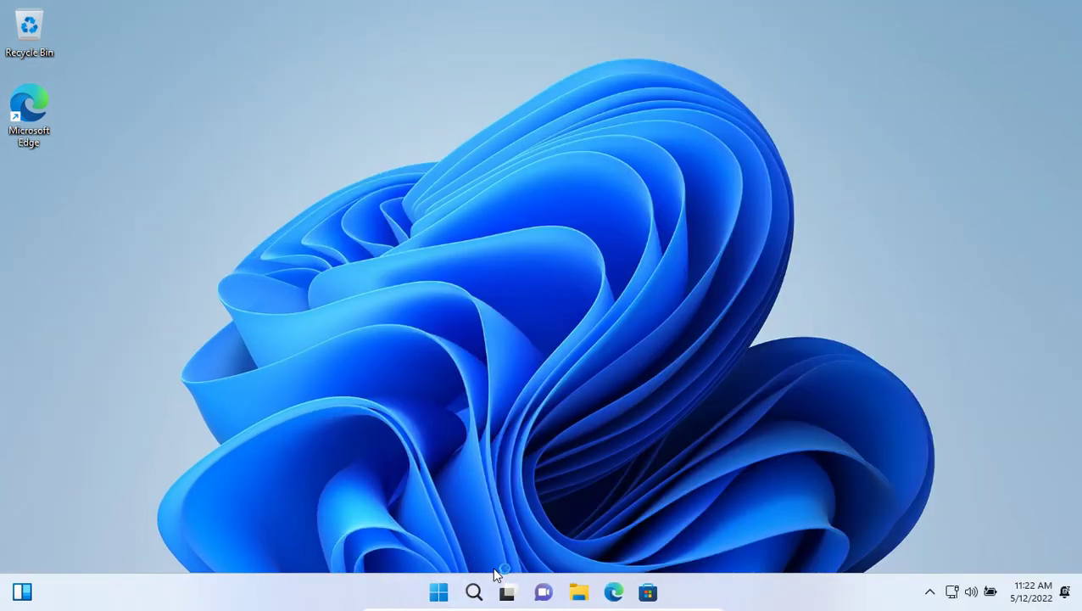
- Bring up the Windows power options
click(430, 589)
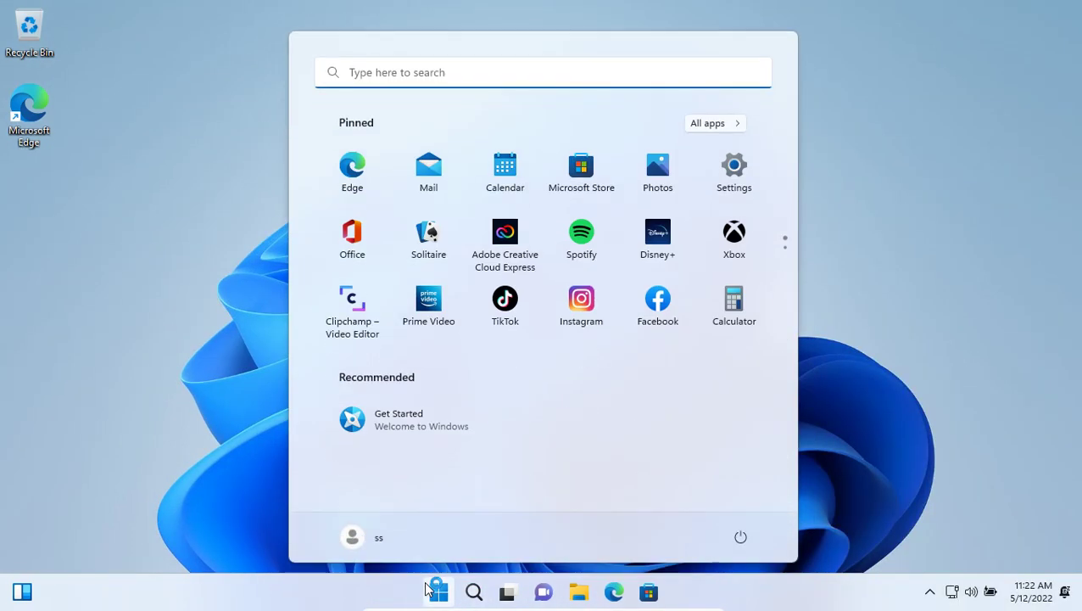
click(436, 586)
click(441, 583)
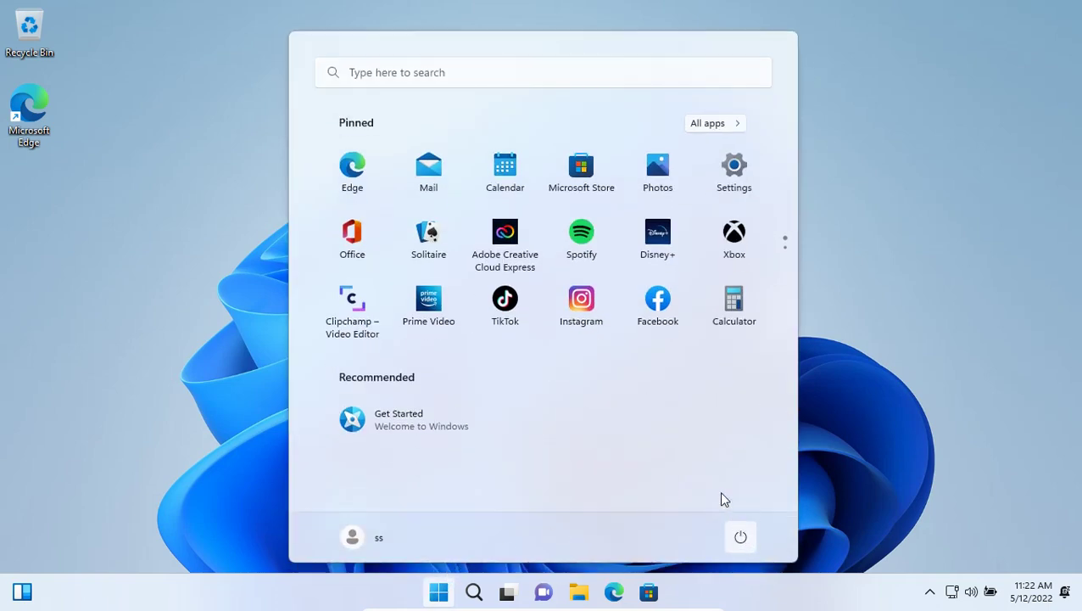
click(741, 537)
click(770, 476)
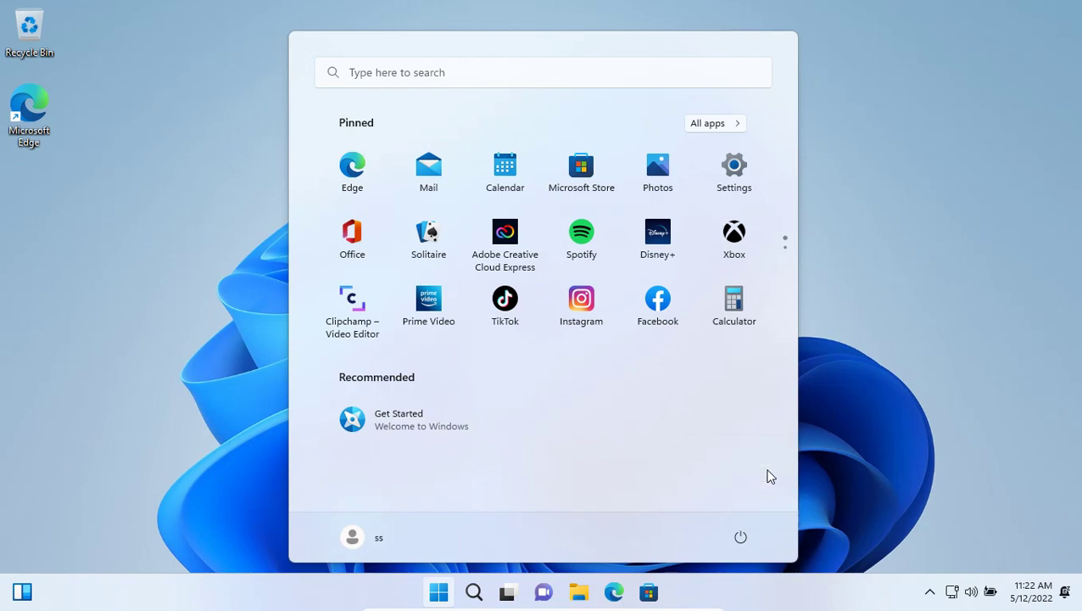